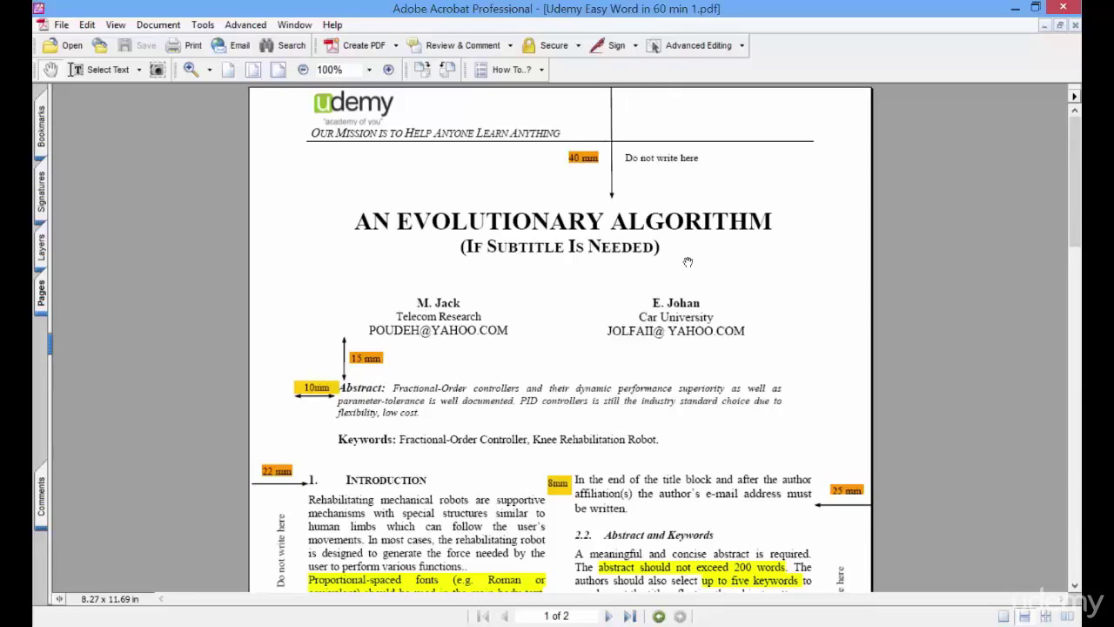
Step: Examine both pages of the paper template PDF for its margin distances, page size, column layout and font size requirements
{"action": "scroll", "coordinate": [637, 374], "scroll_direction": "down", "scroll_amount": 1}
{"action": "scroll", "coordinate": [636, 373], "scroll_direction": "down", "scroll_amount": 10}
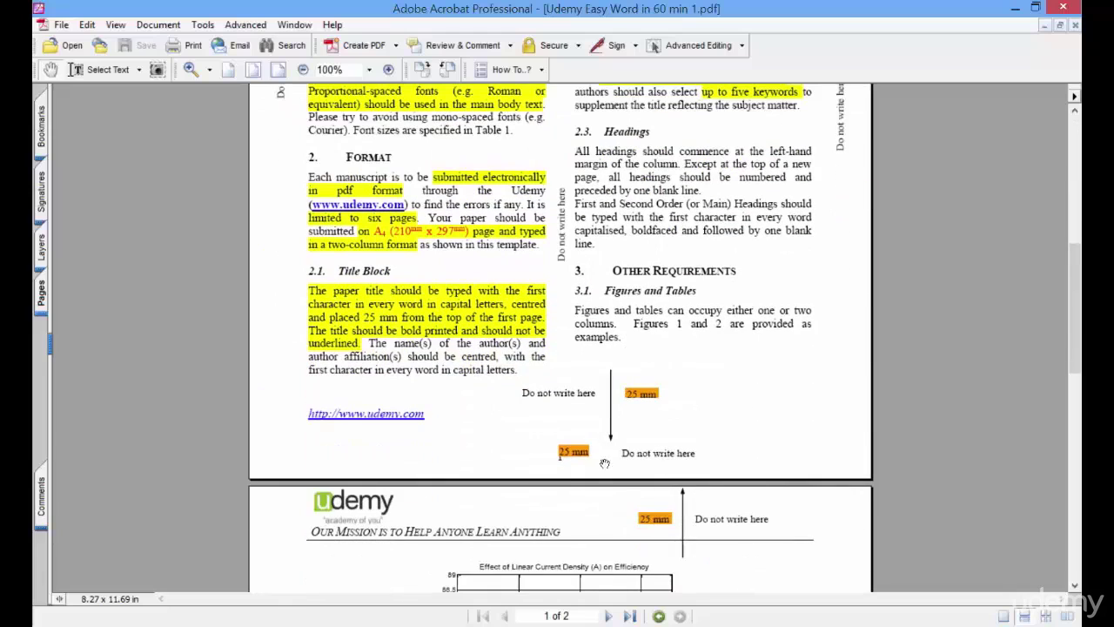
{"action": "scroll", "coordinate": [609, 452], "scroll_direction": "up", "scroll_amount": 6}
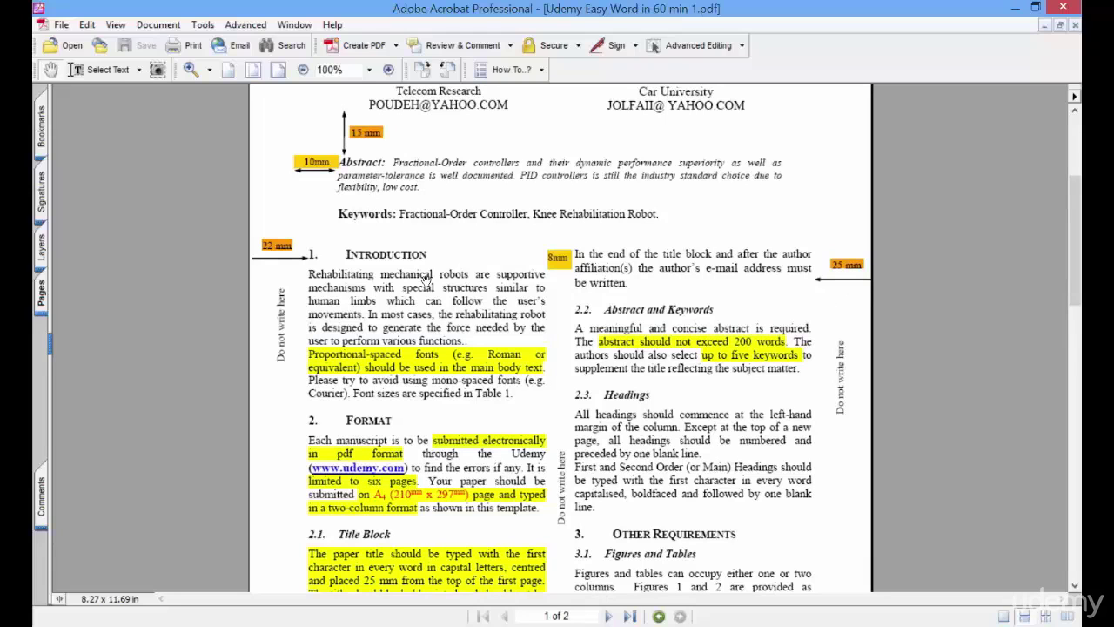
{"action": "scroll", "coordinate": [426, 276], "scroll_direction": "up", "scroll_amount": 1}
{"action": "scroll", "coordinate": [426, 279], "scroll_direction": "down", "scroll_amount": 8}
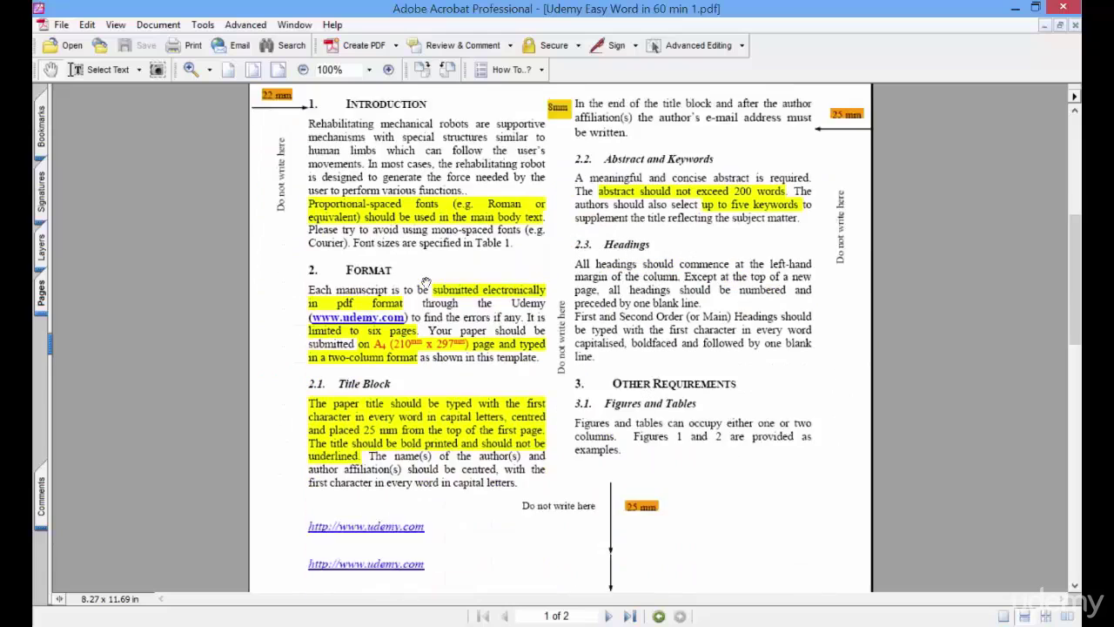
{"action": "scroll", "coordinate": [426, 279], "scroll_direction": "down", "scroll_amount": 2}
{"action": "scroll", "coordinate": [610, 335], "scroll_direction": "down", "scroll_amount": 1}
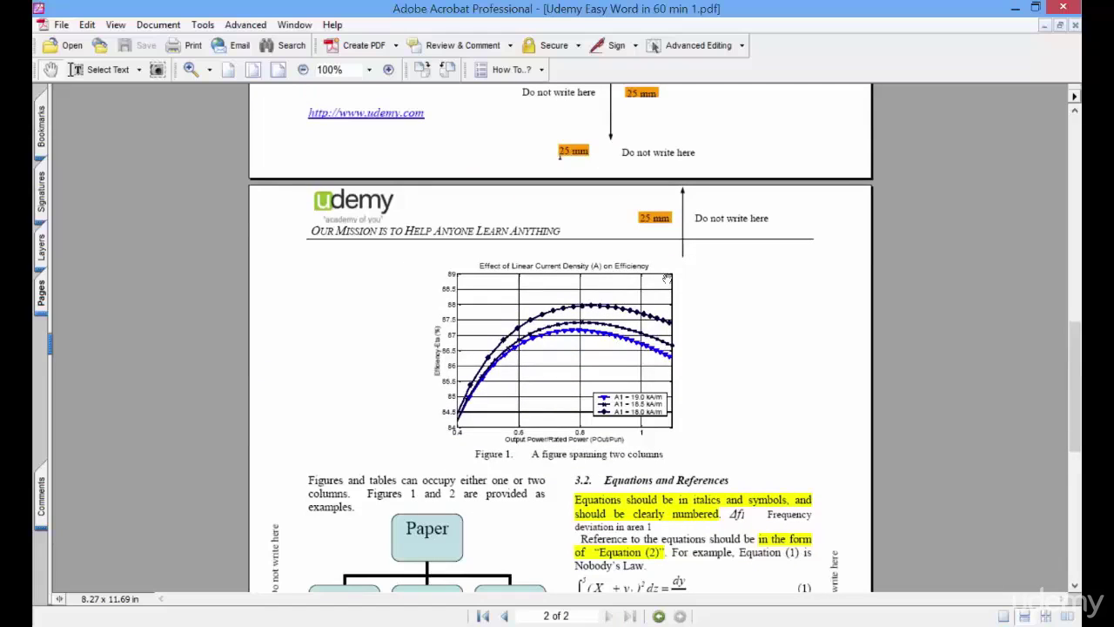
{"action": "scroll", "coordinate": [667, 278], "scroll_direction": "down", "scroll_amount": 10}
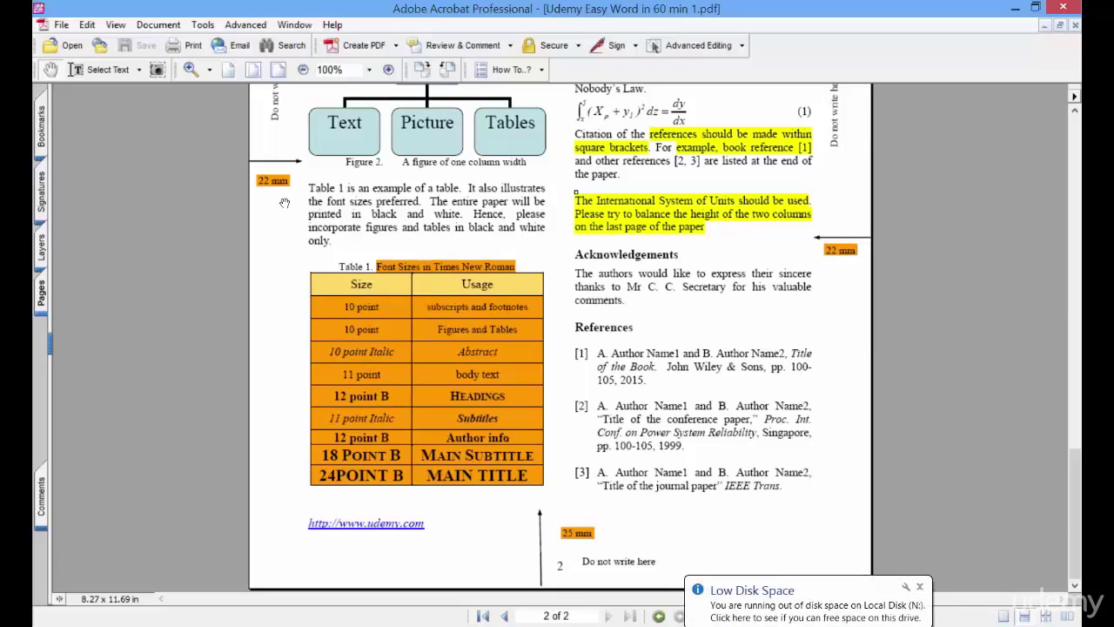
{"action": "left_click", "coordinate": [919, 587]}
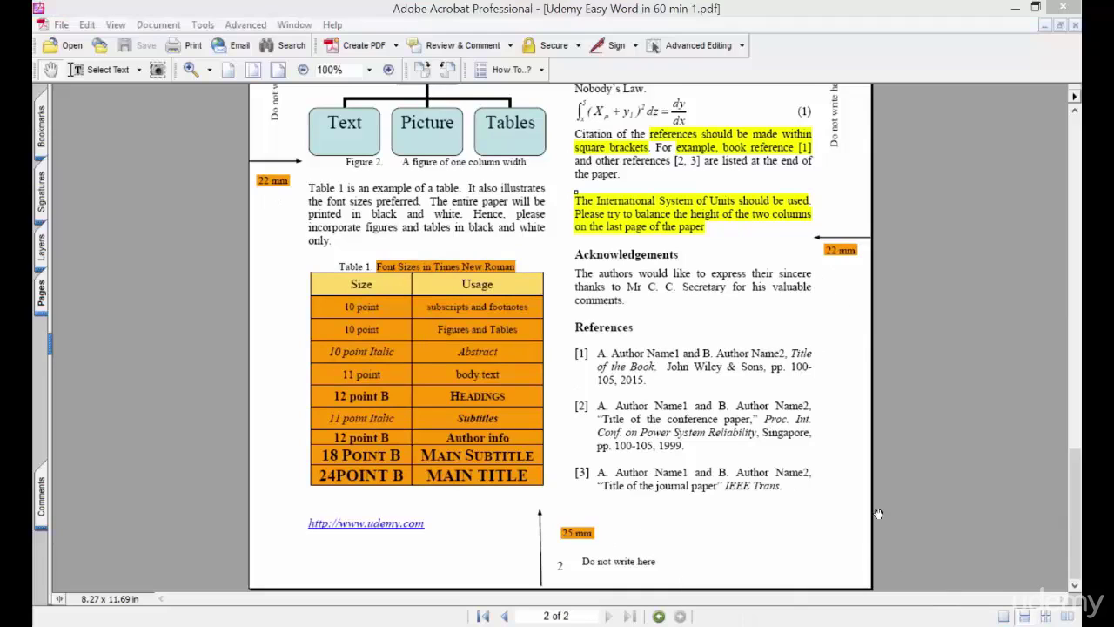
{"action": "left_click", "coordinate": [830, 371]}
{"action": "scroll", "coordinate": [830, 371], "scroll_direction": "up", "scroll_amount": 10}
{"action": "scroll", "coordinate": [830, 371], "scroll_direction": "down", "scroll_amount": 5}
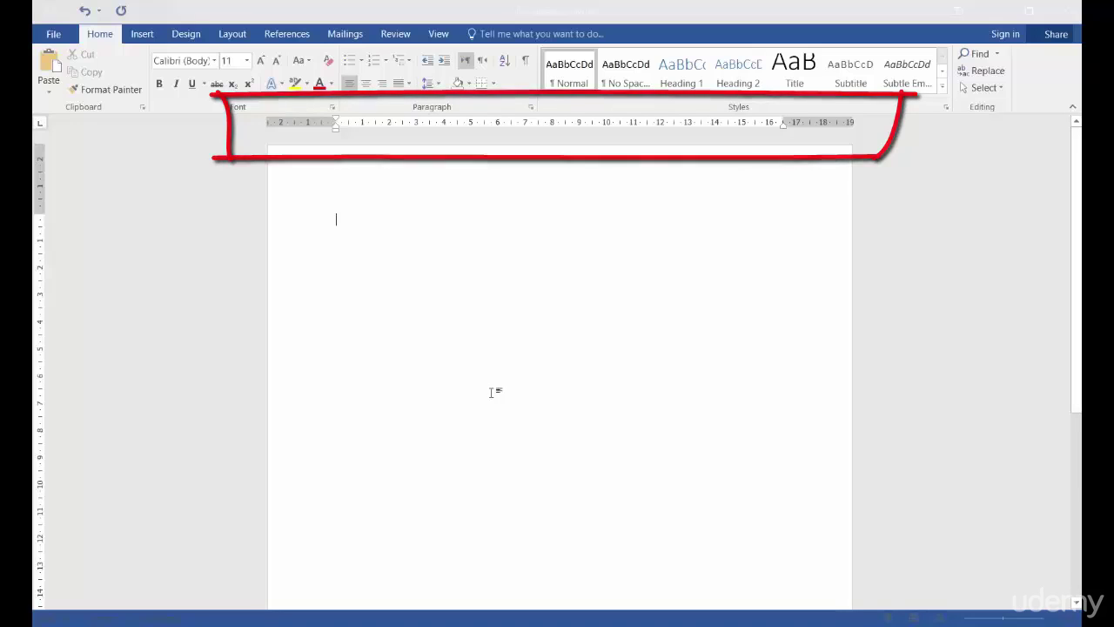
Step: Switch to Word and set its measurement units to Millimeters in the advanced display options
{"action": "left_click", "coordinate": [45, 34]}
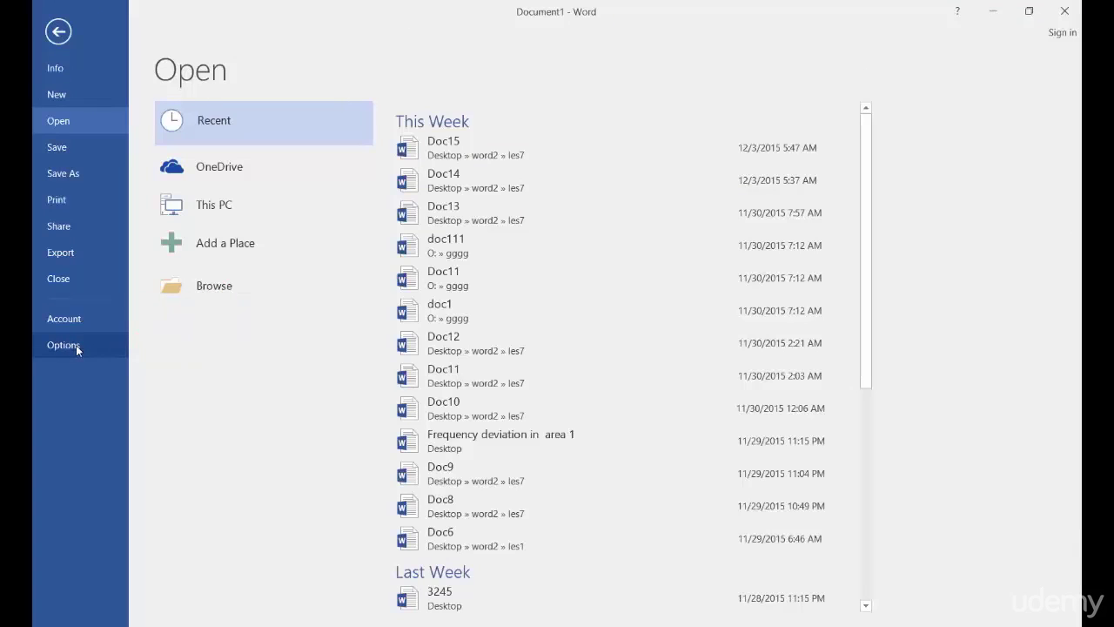
{"action": "left_click", "coordinate": [76, 345]}
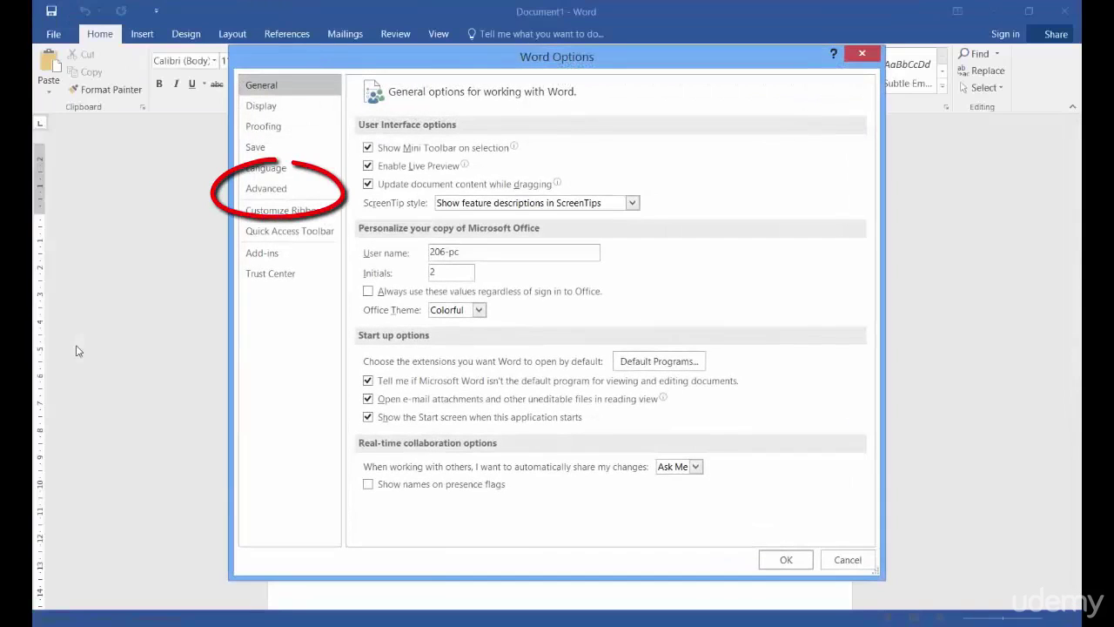
{"action": "left_click", "coordinate": [318, 192]}
{"action": "left_click_drag", "start_coordinate": [875, 139], "coordinate": [871, 338]}
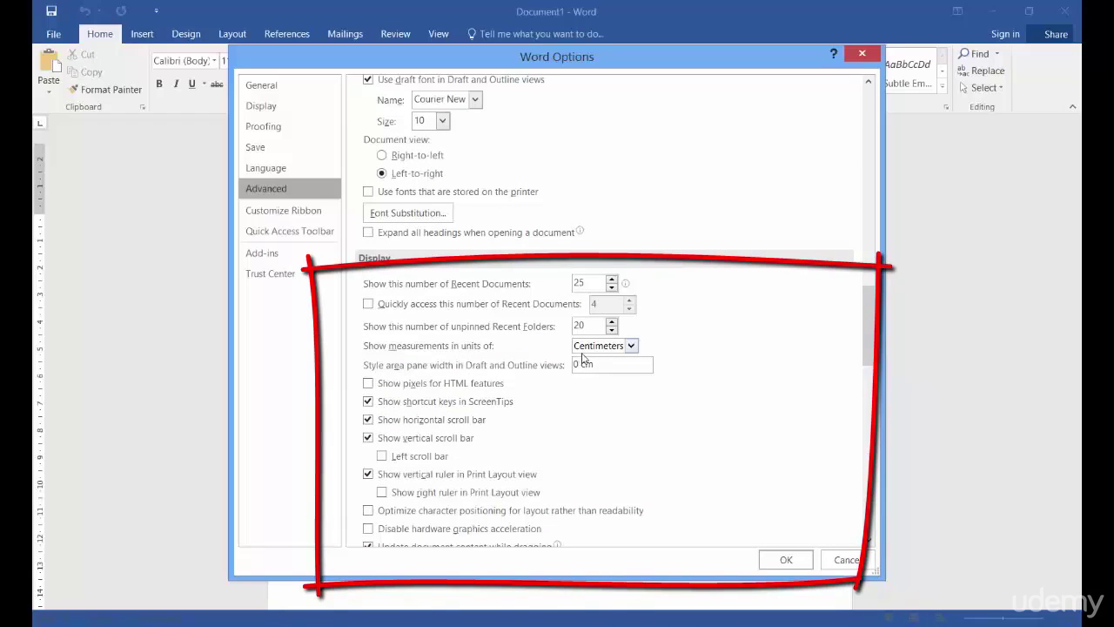
{"action": "left_click", "coordinate": [632, 347]}
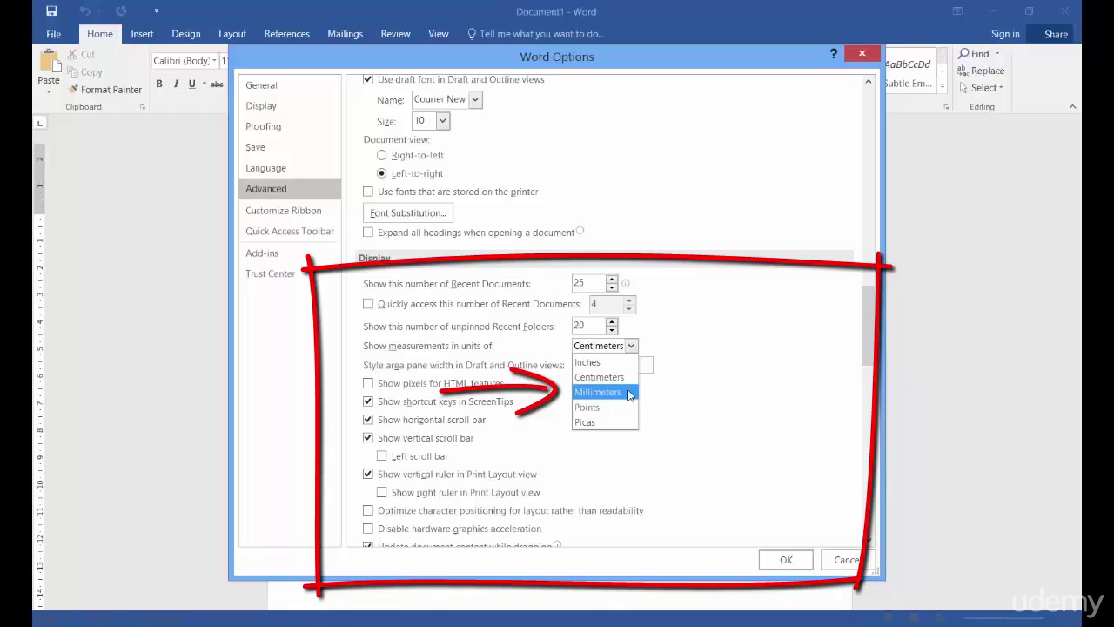
{"action": "left_click", "coordinate": [630, 392]}
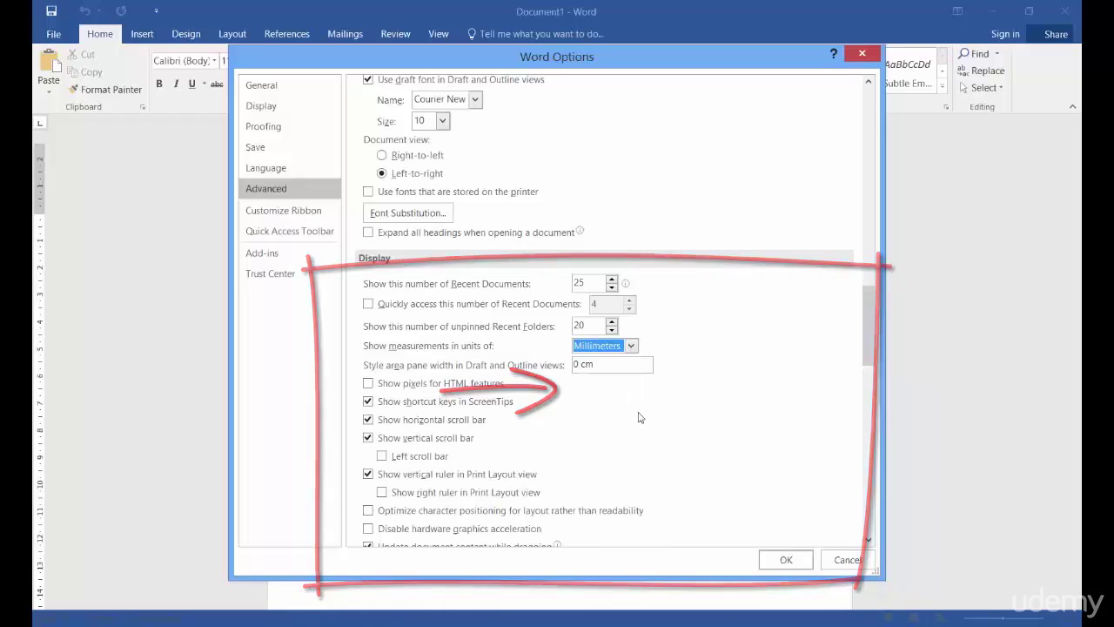
{"action": "left_click", "coordinate": [787, 562]}
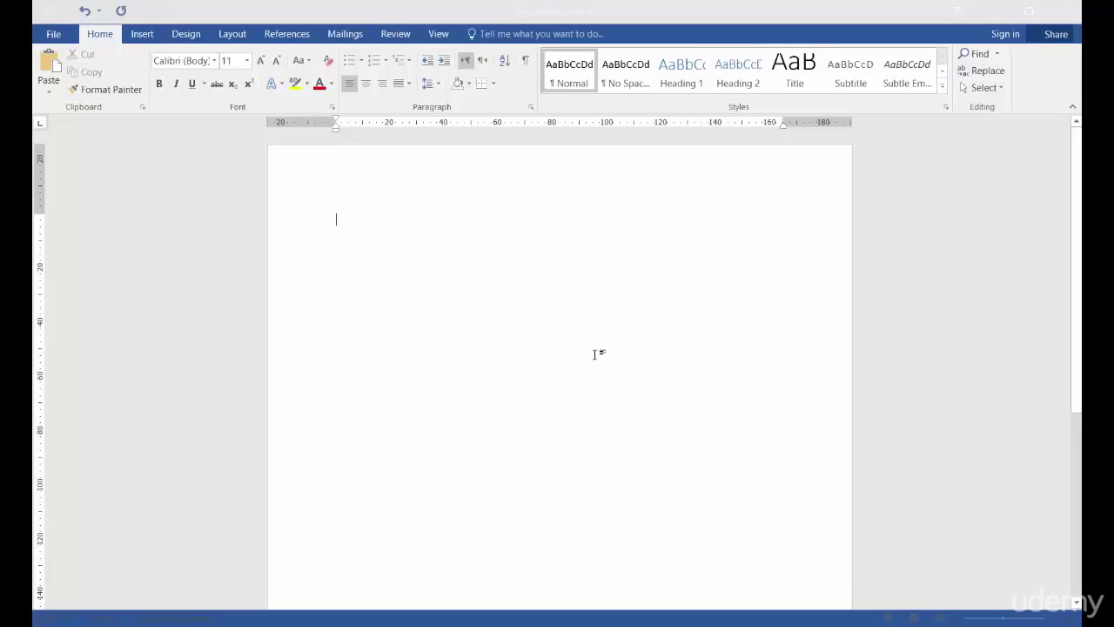
Step: Define custom page margins of 40 mm top, 25 mm bottom, 22 mm left and 25 mm right
{"action": "left_click", "coordinate": [242, 34]}
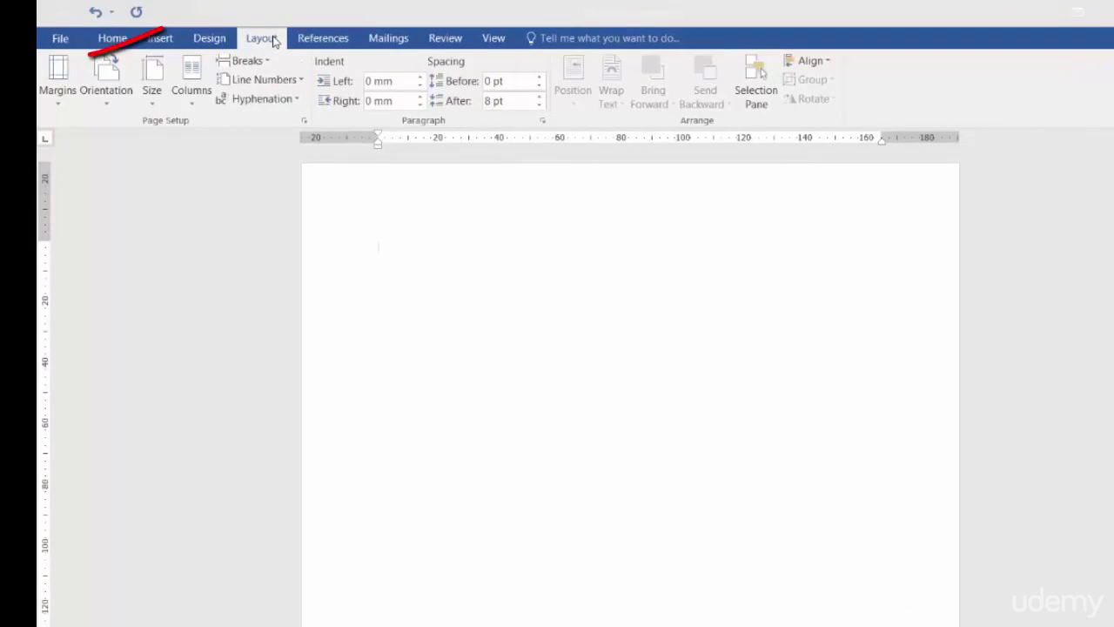
{"action": "left_click", "coordinate": [59, 87]}
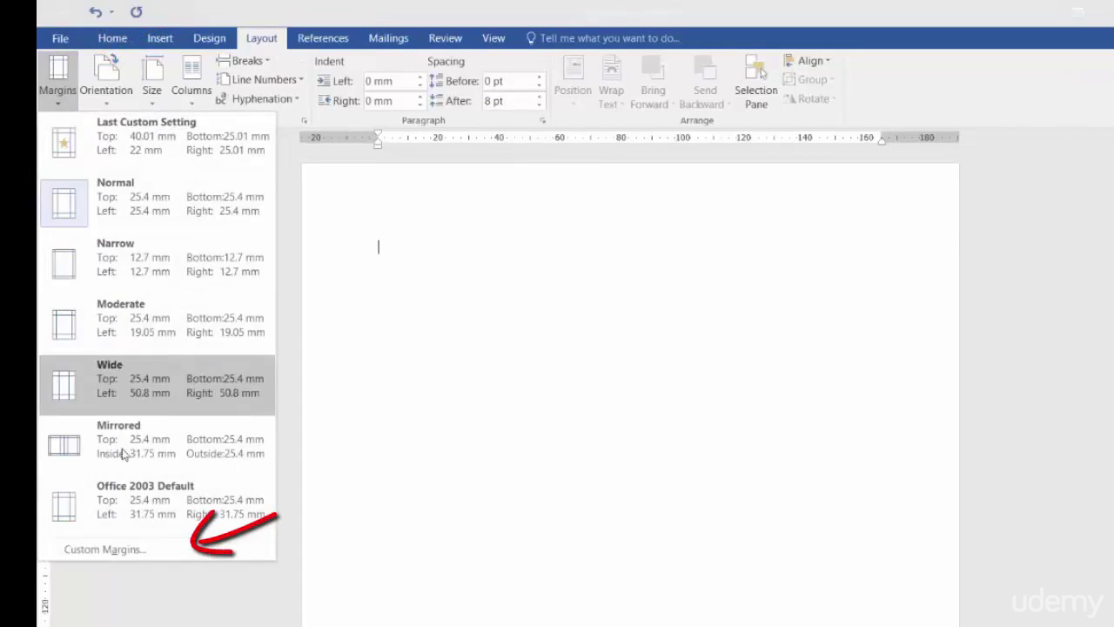
{"action": "left_click", "coordinate": [166, 554]}
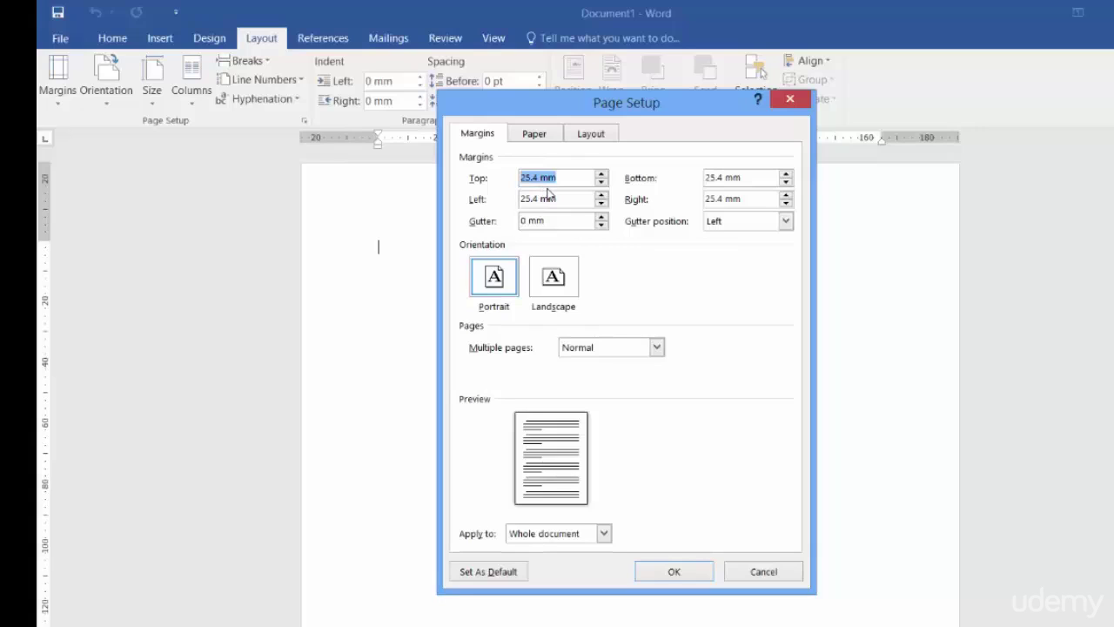
{"action": "type", "text": "40"}
{"action": "key", "text": "Tab"}
{"action": "type", "text": "25"}
{"action": "key", "text": "Tab"}
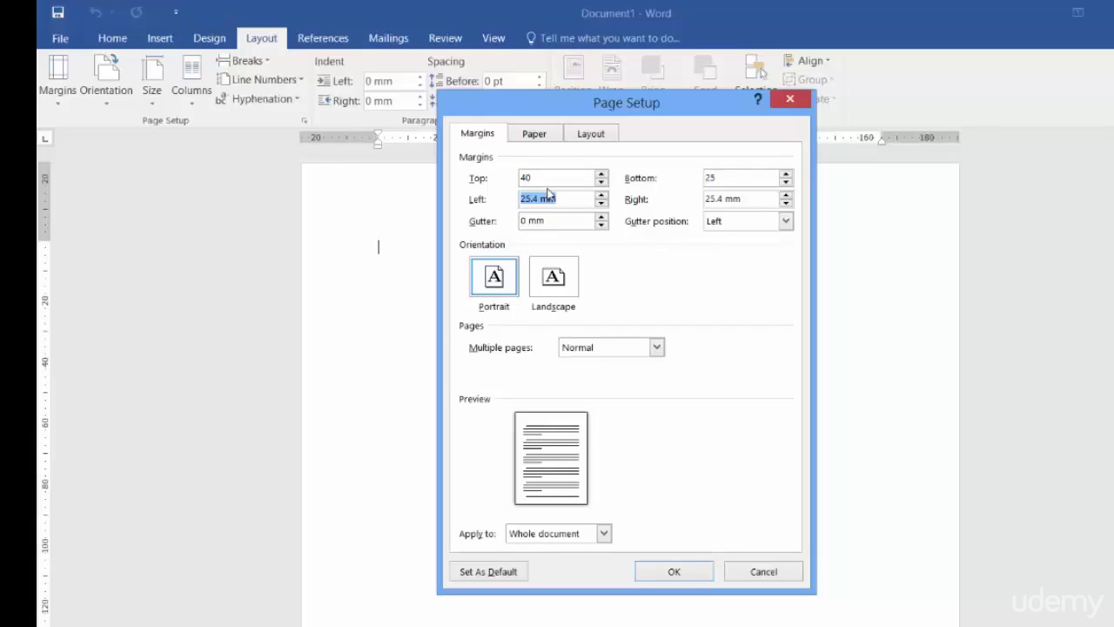
{"action": "type", "text": "22"}
{"action": "key", "text": "Tab"}
{"action": "type", "text": "25"}
Step: Set the paper size to A4 and apply the page setup to the whole document
{"action": "left_click", "coordinate": [533, 134]}
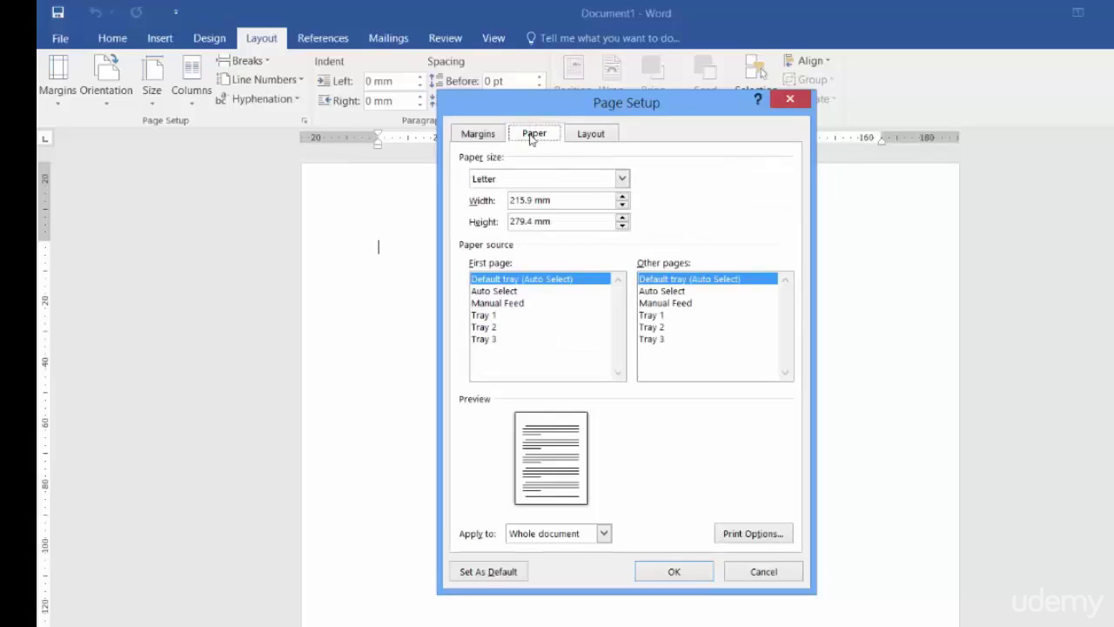
{"action": "left_click", "coordinate": [623, 180]}
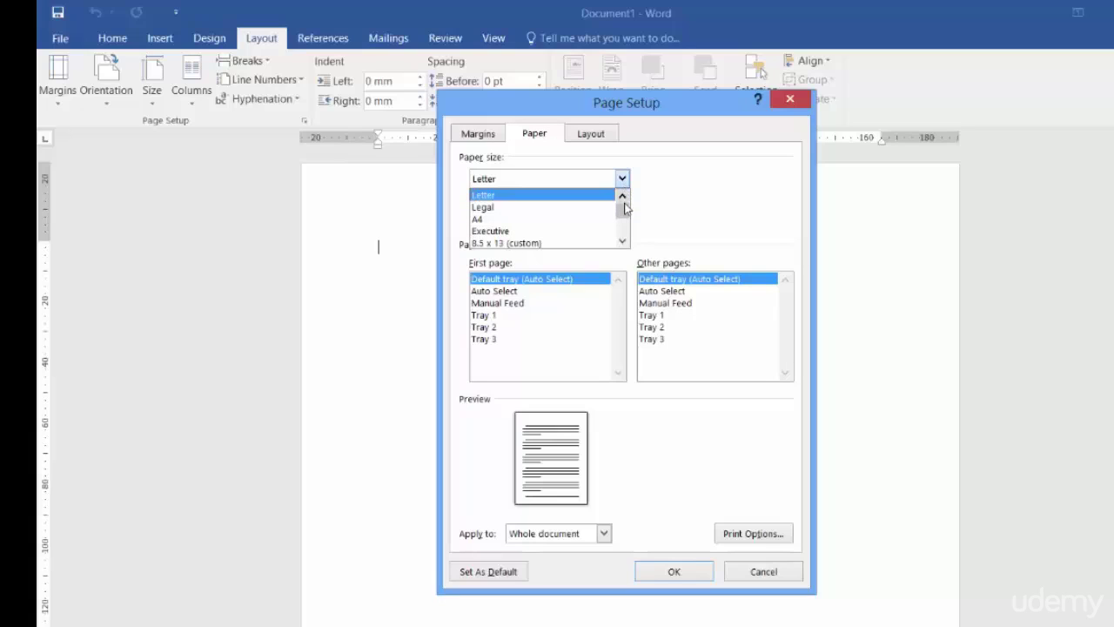
{"action": "left_click_drag", "start_coordinate": [620, 215], "coordinate": [625, 241]}
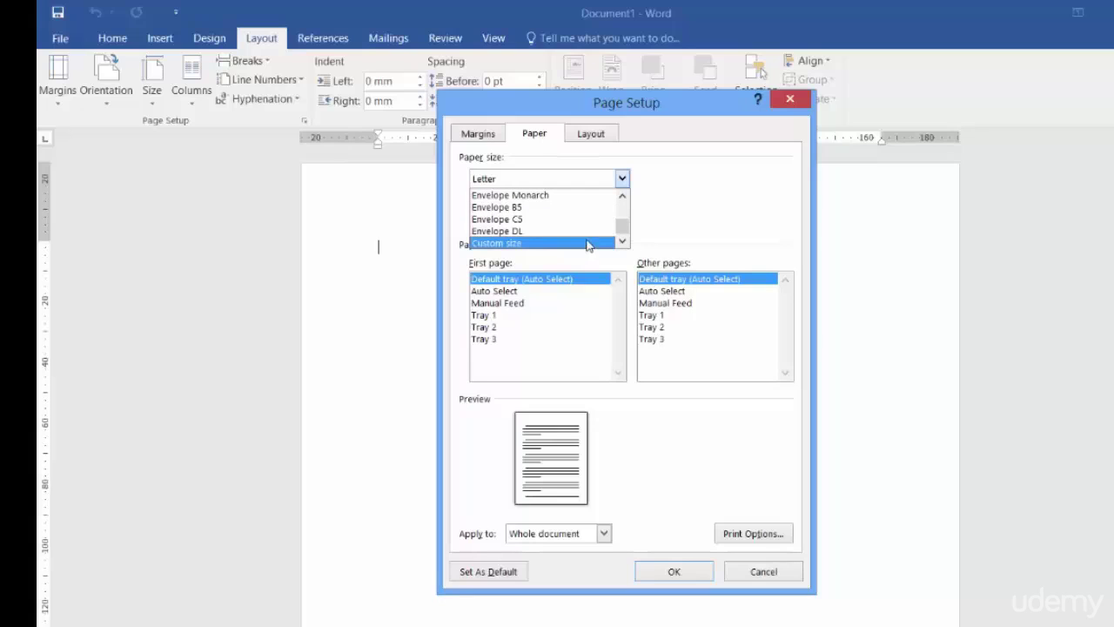
{"action": "left_click_drag", "start_coordinate": [624, 230], "coordinate": [625, 209]}
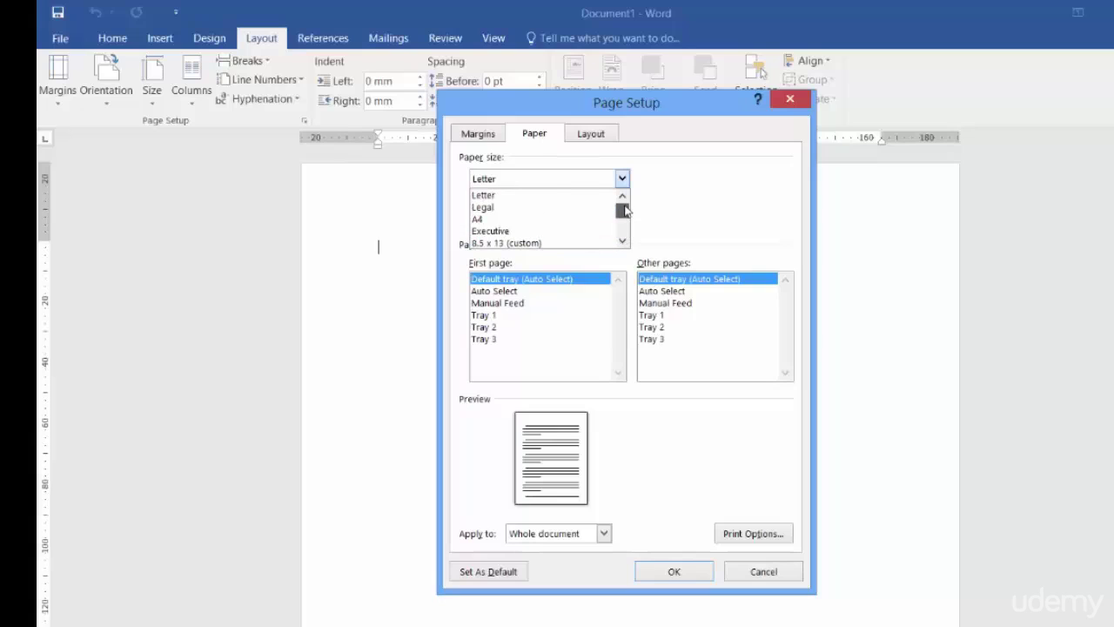
{"action": "left_click", "coordinate": [568, 220]}
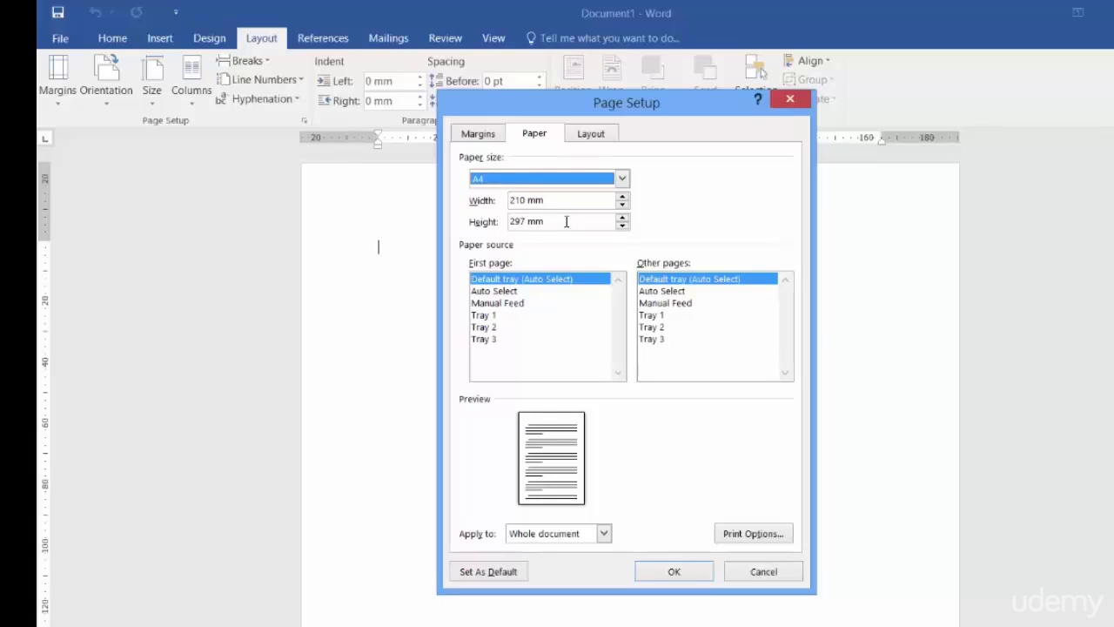
{"action": "left_click", "coordinate": [485, 139]}
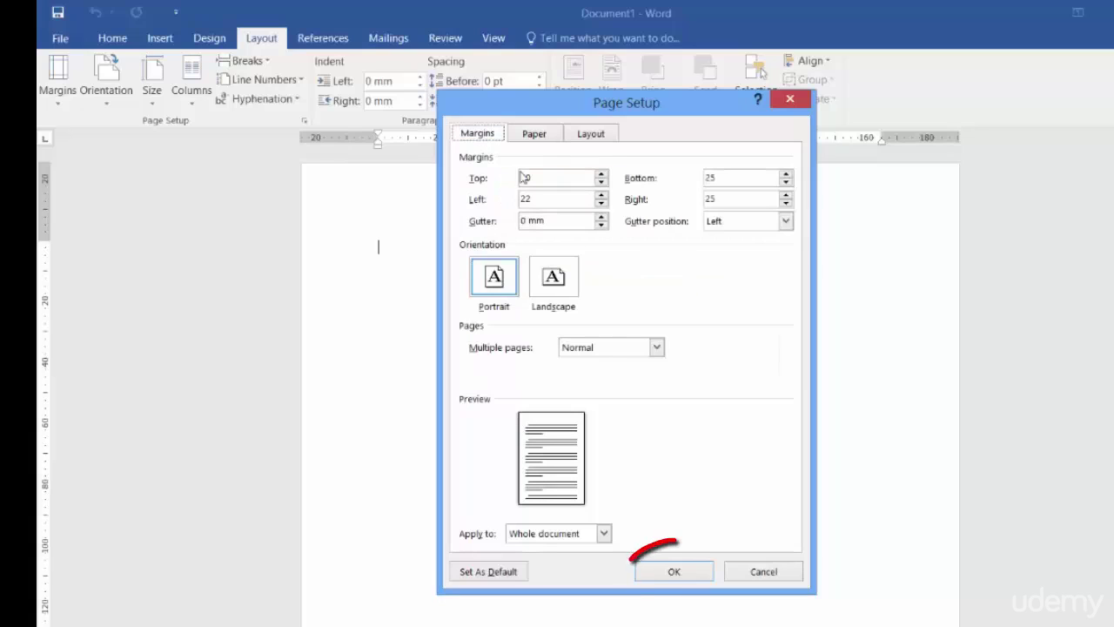
{"action": "left_click", "coordinate": [679, 575]}
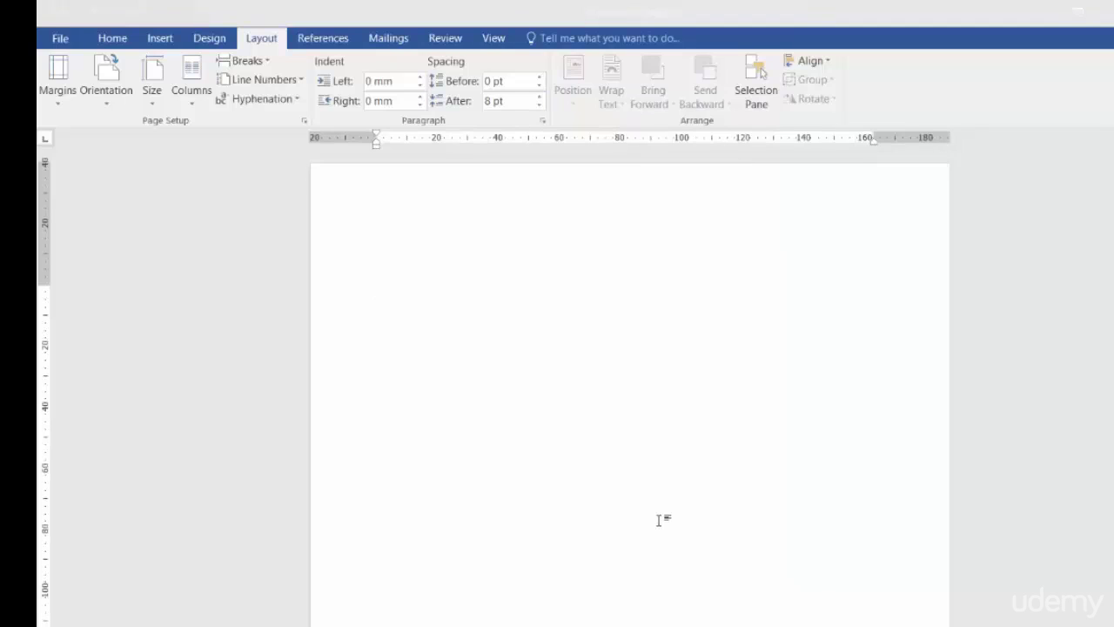
Step: Add empty paragraphs until the text cursor reaches the second page
{"action": "key", "text": "Return"}
{"action": "key", "text": "Return"}
{"action": "key", "text": "Return"}
{"action": "key", "text": "Return"}
{"action": "key", "text": "Return"}
{"action": "key", "text": "Return"}
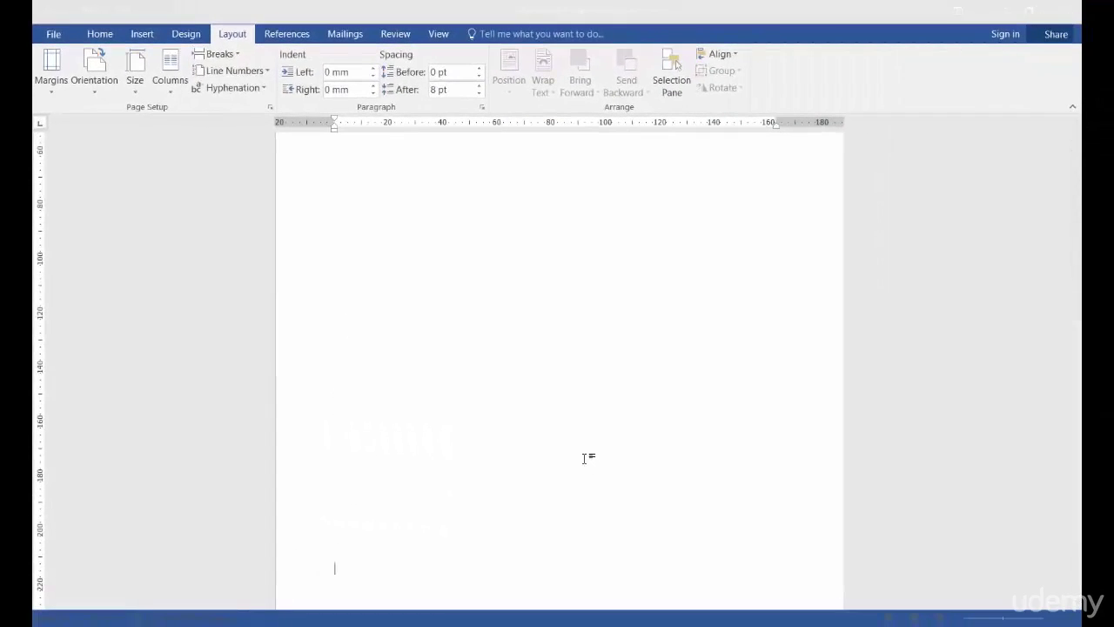
{"action": "key", "text": "Return"}
{"action": "key", "text": "Return"}
{"action": "key", "text": "Return"}
{"action": "key", "text": "Return"}
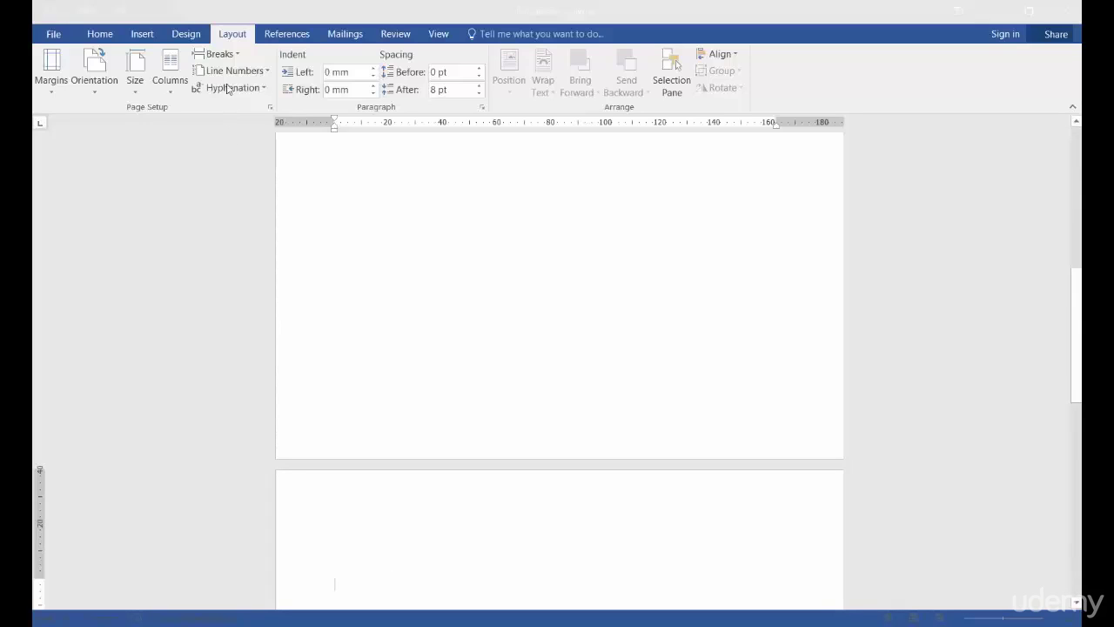
Step: Open the page setup with the cursor on the second page and make it apply to This point forward
{"action": "left_click", "coordinate": [59, 96]}
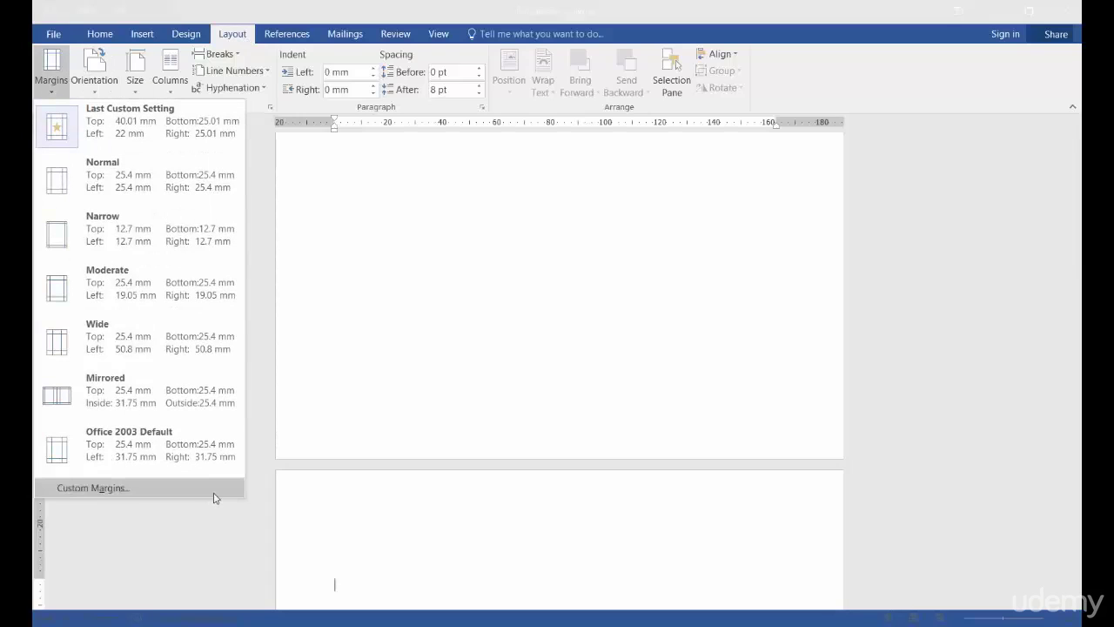
{"action": "left_click", "coordinate": [388, 579]}
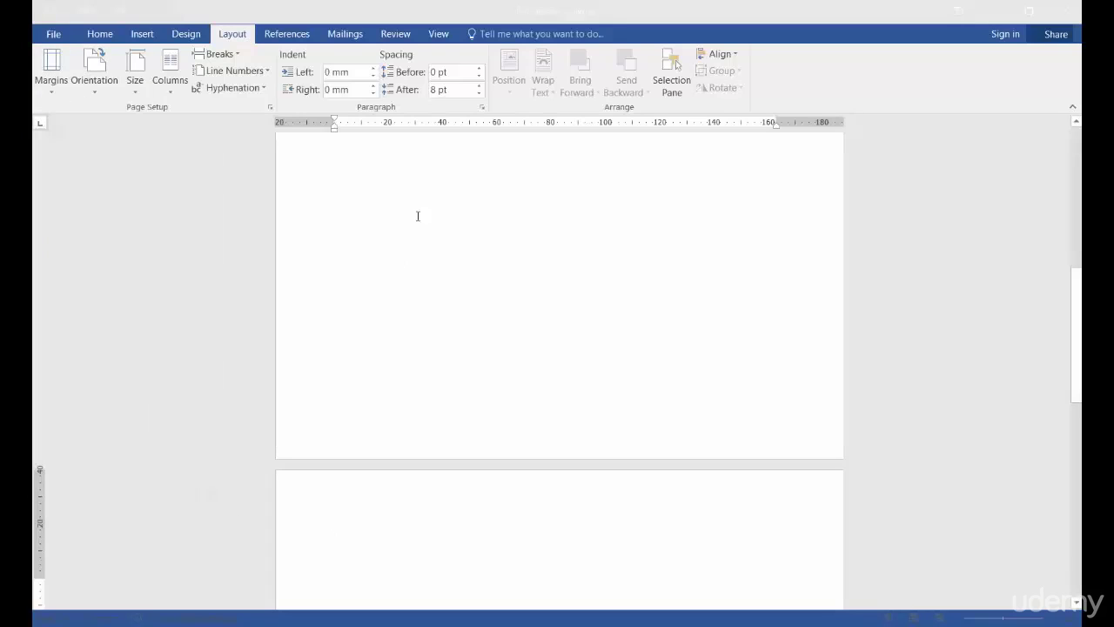
{"action": "double_click", "coordinate": [515, 125]}
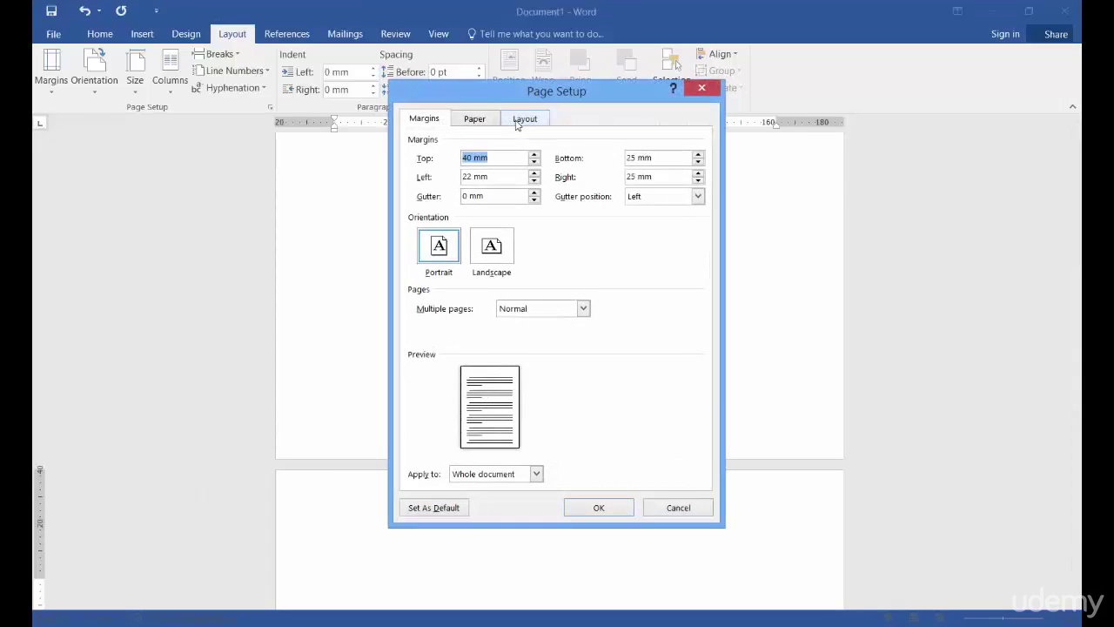
{"action": "left_click", "coordinate": [429, 119]}
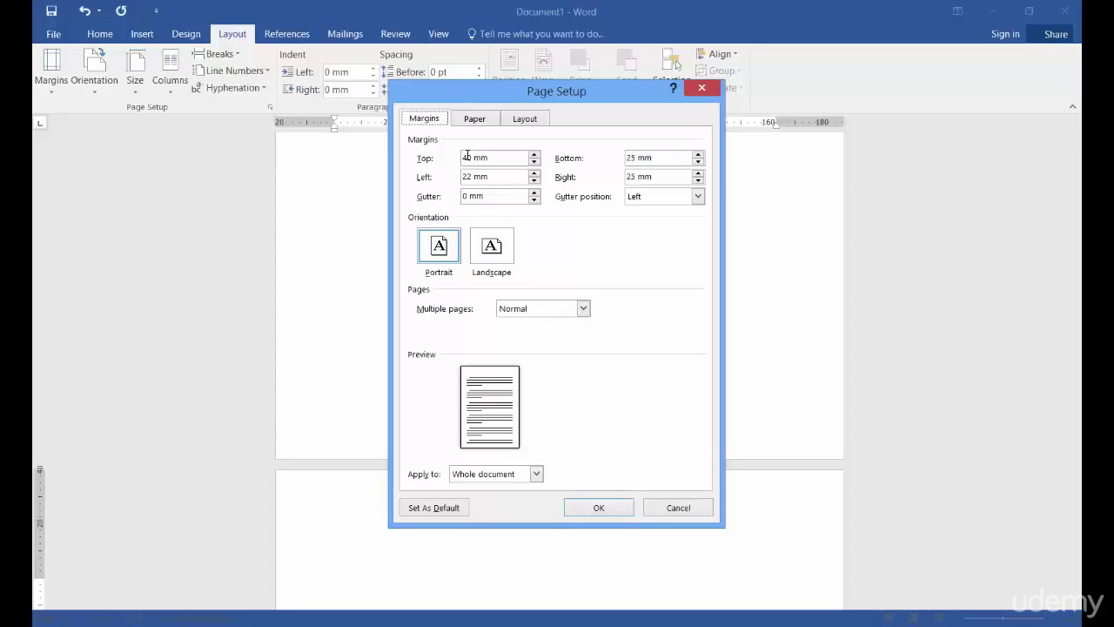
{"action": "left_click", "coordinate": [537, 475]}
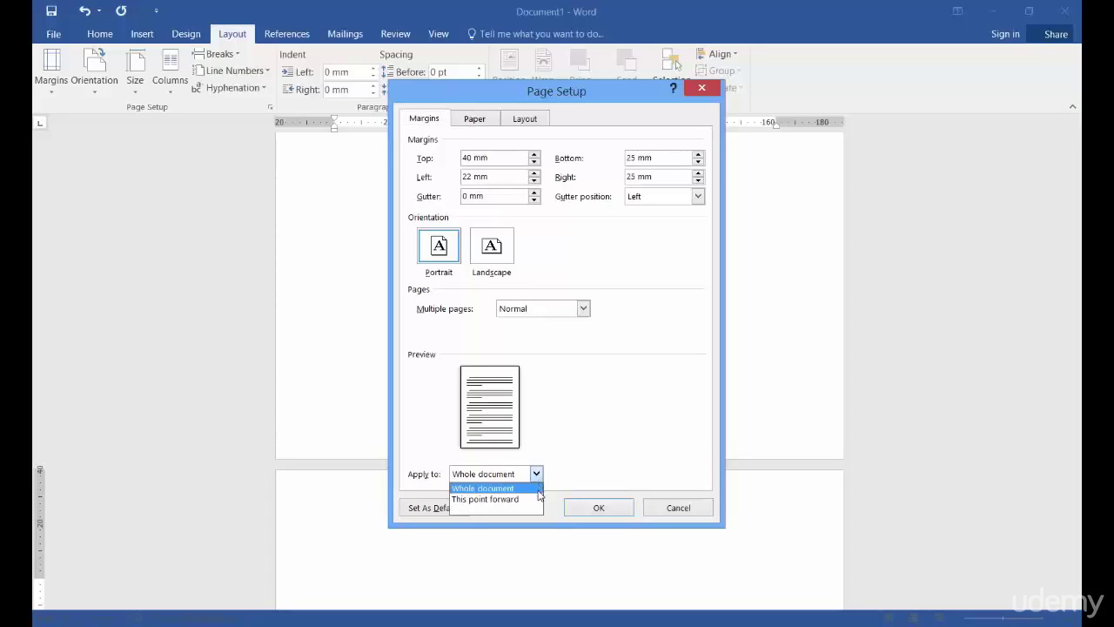
{"action": "left_click", "coordinate": [533, 501]}
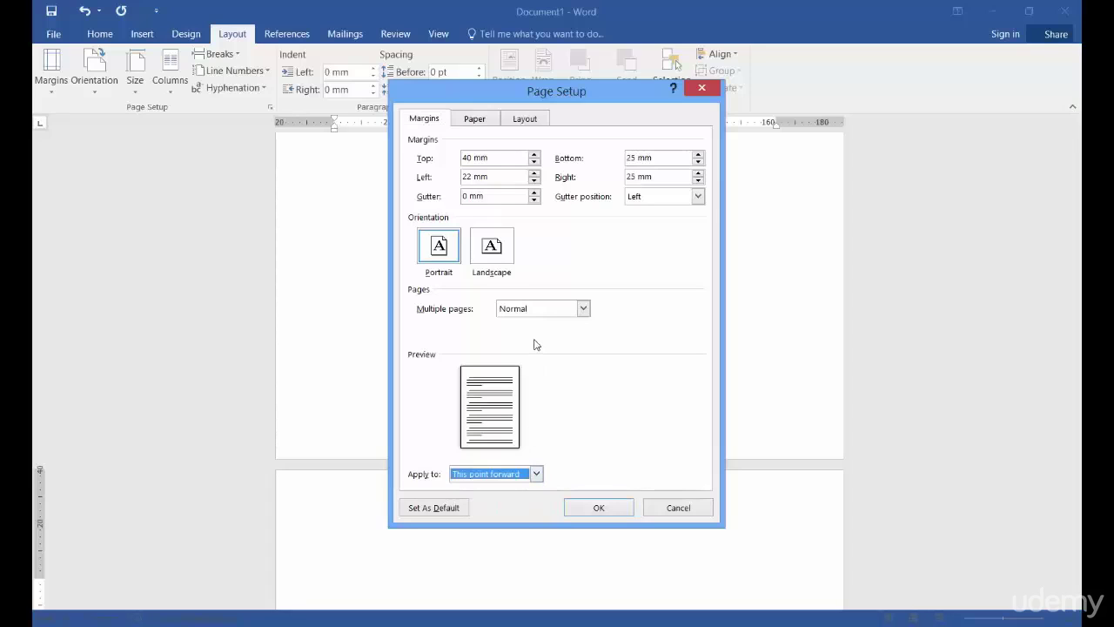
Step: Set the margins from the second page on to 25 mm top, 22 mm left and 22 mm right, and apply them
{"action": "double_click", "coordinate": [468, 158]}
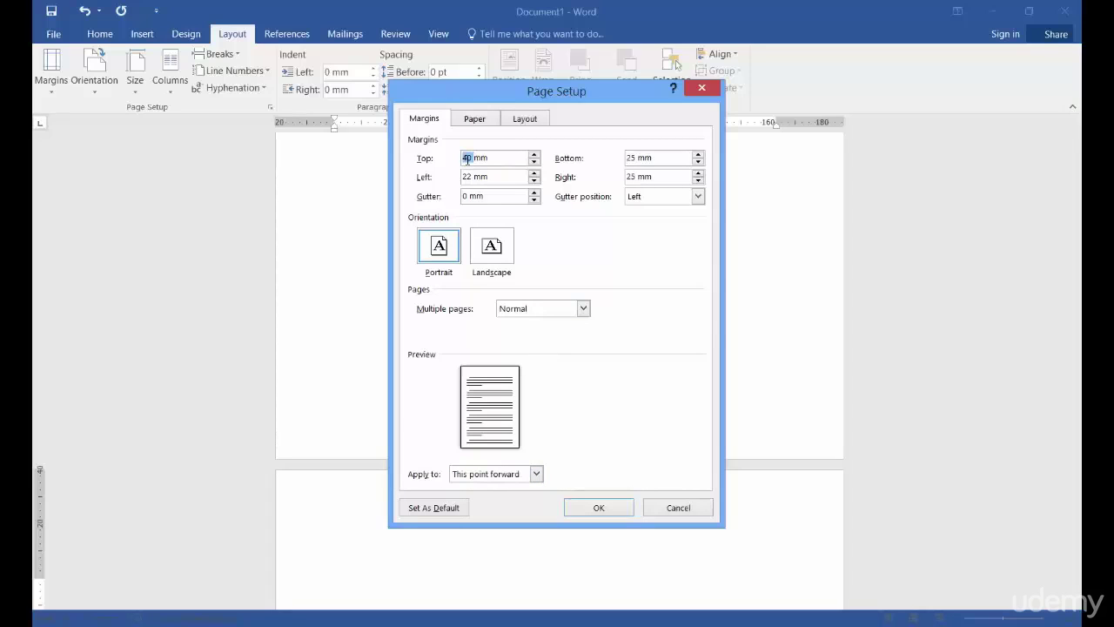
{"action": "type", "text": "25"}
{"action": "key", "text": "Tab"}
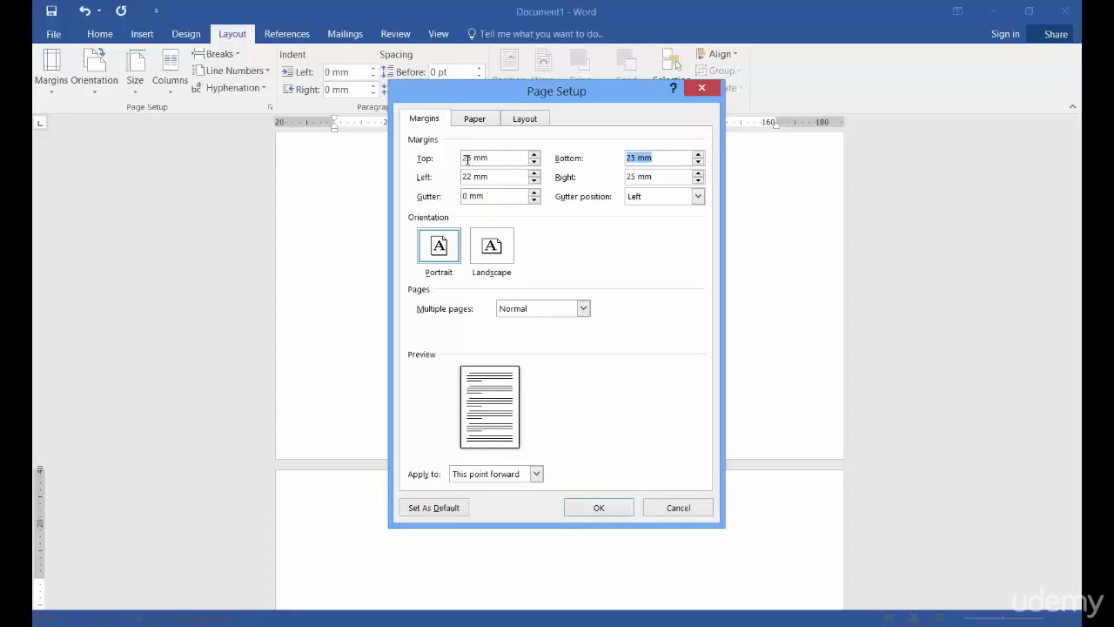
{"action": "key", "text": "Tab"}
{"action": "type", "text": "22"}
{"action": "key", "text": "Tab"}
{"action": "type", "text": "22"}
{"action": "left_click", "coordinate": [616, 510]}
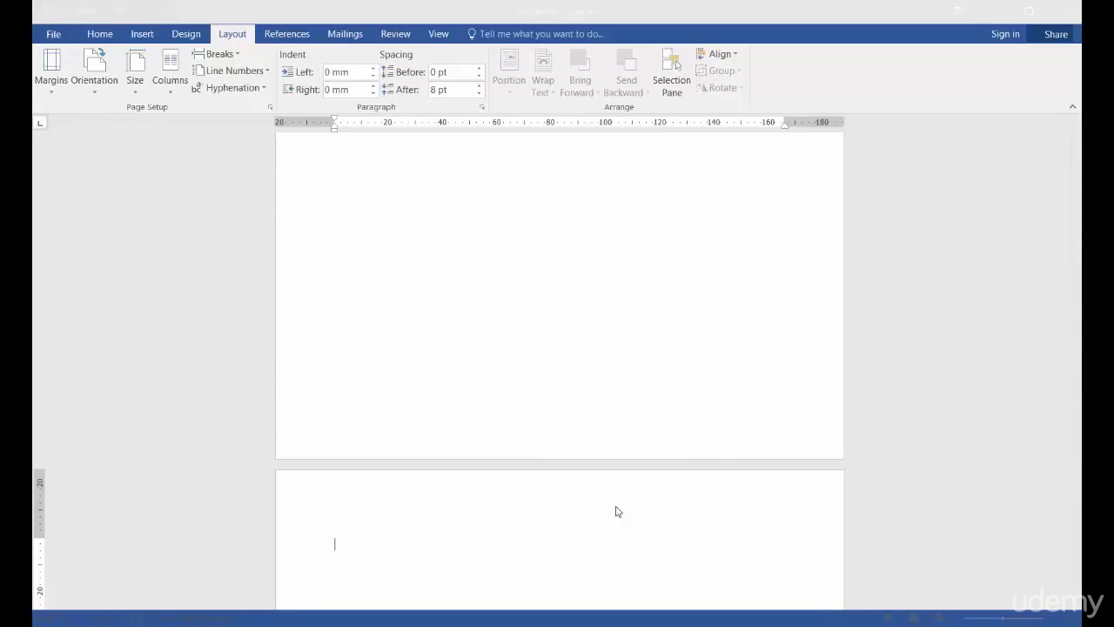
Step: Check the page setup margins of the first page's section and those of the second page's section
{"action": "left_click", "coordinate": [462, 275]}
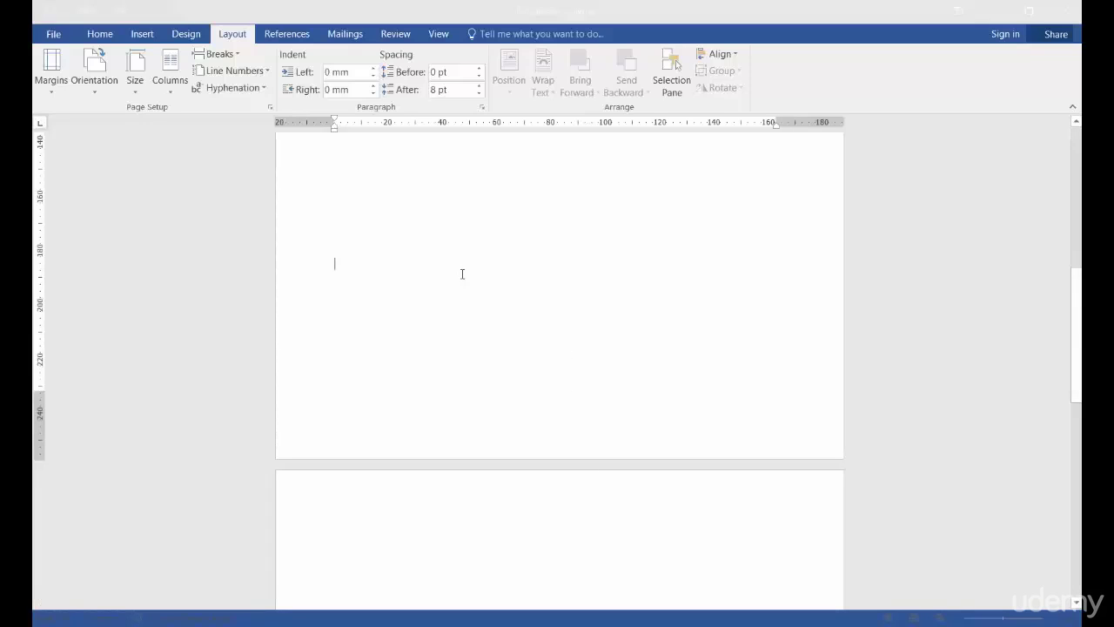
{"action": "double_click", "coordinate": [475, 127]}
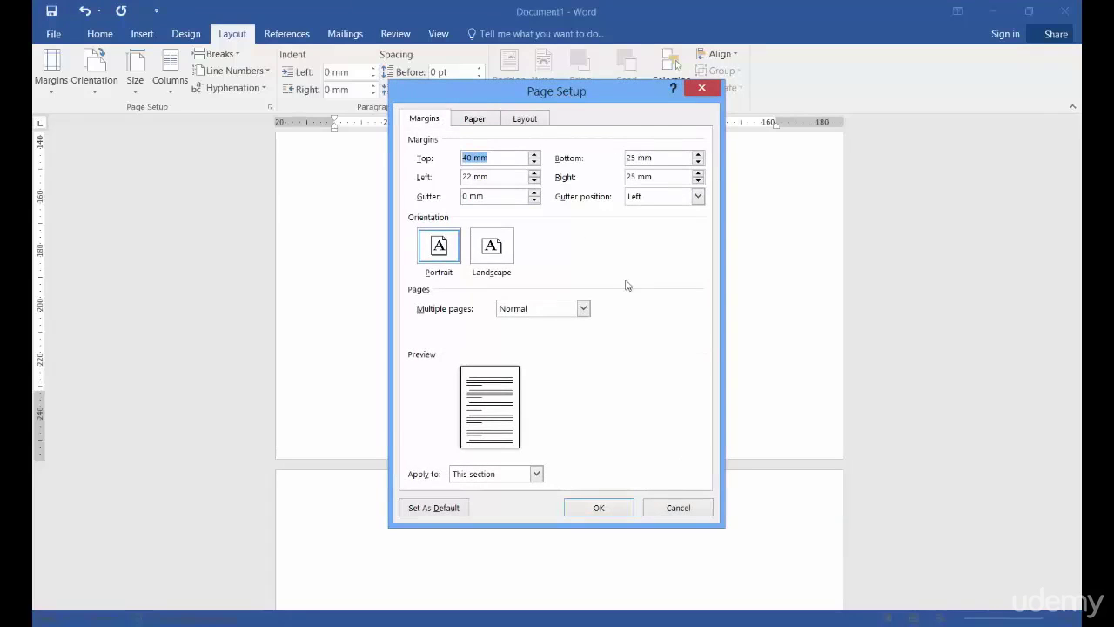
{"action": "left_click", "coordinate": [620, 511]}
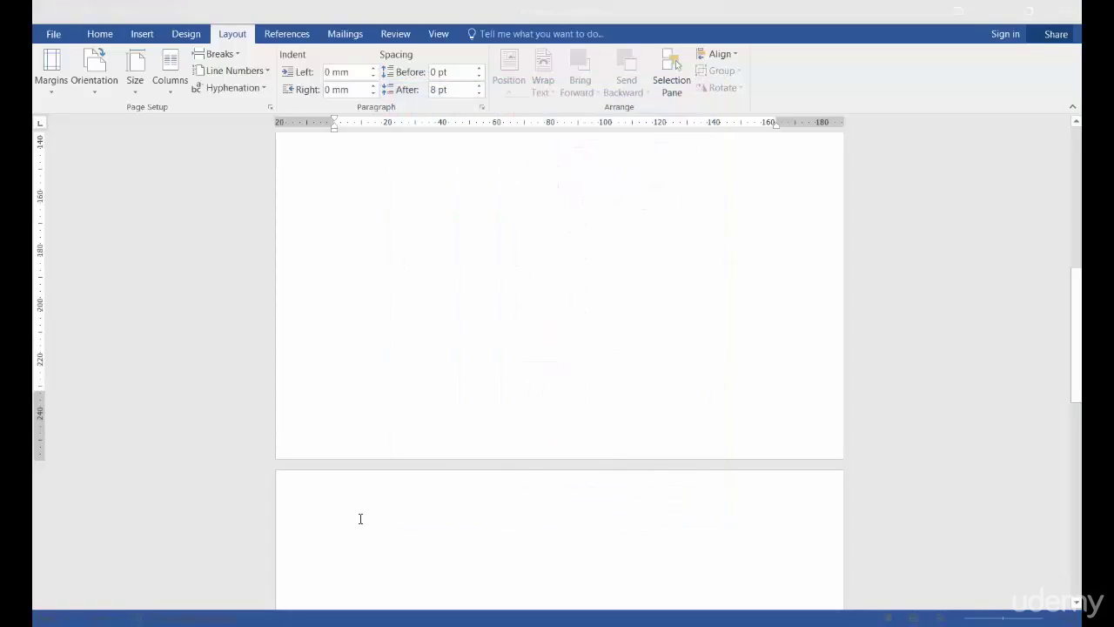
{"action": "double_click", "coordinate": [478, 124]}
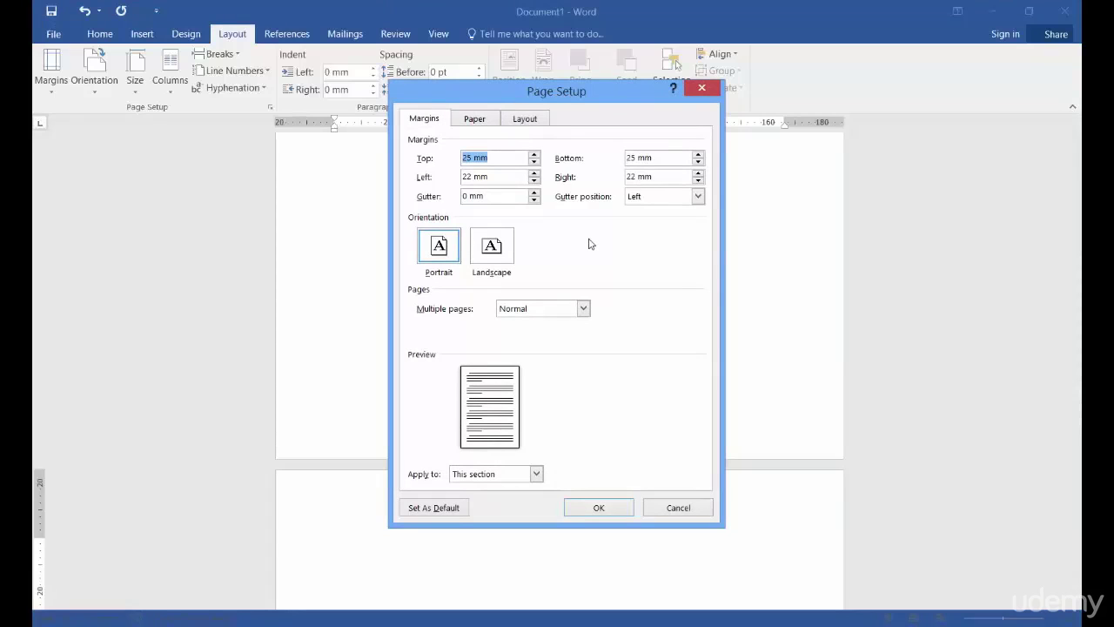
{"action": "left_click", "coordinate": [601, 508]}
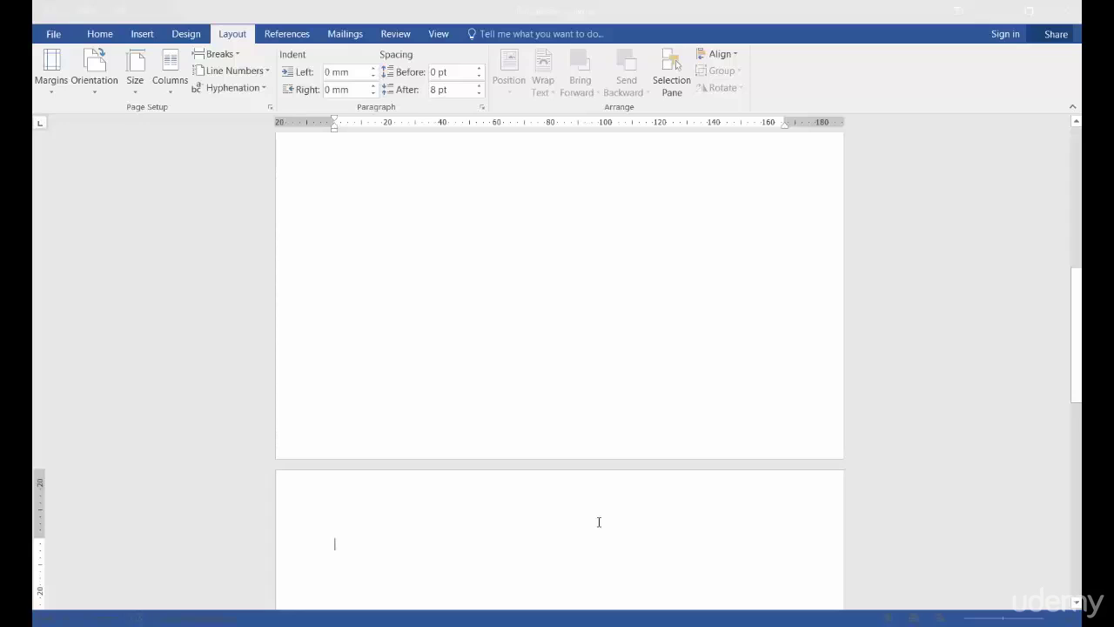
Step: Show the gridlines, display multiple pages side by side, and place the text cursor on the first page
{"action": "left_click", "coordinate": [437, 34]}
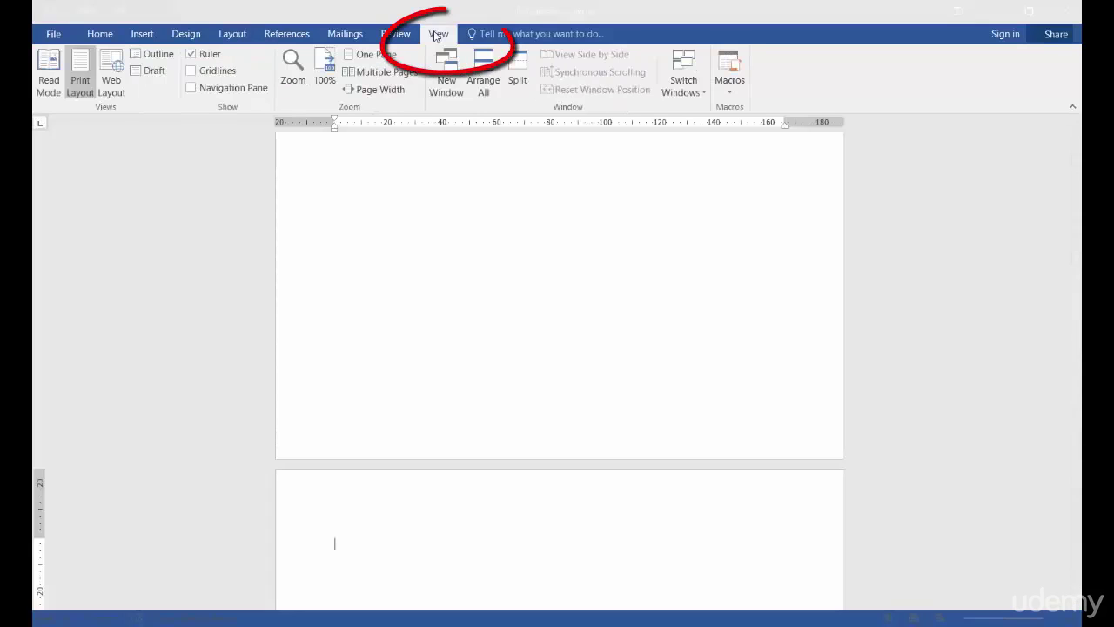
{"action": "left_click", "coordinate": [191, 72]}
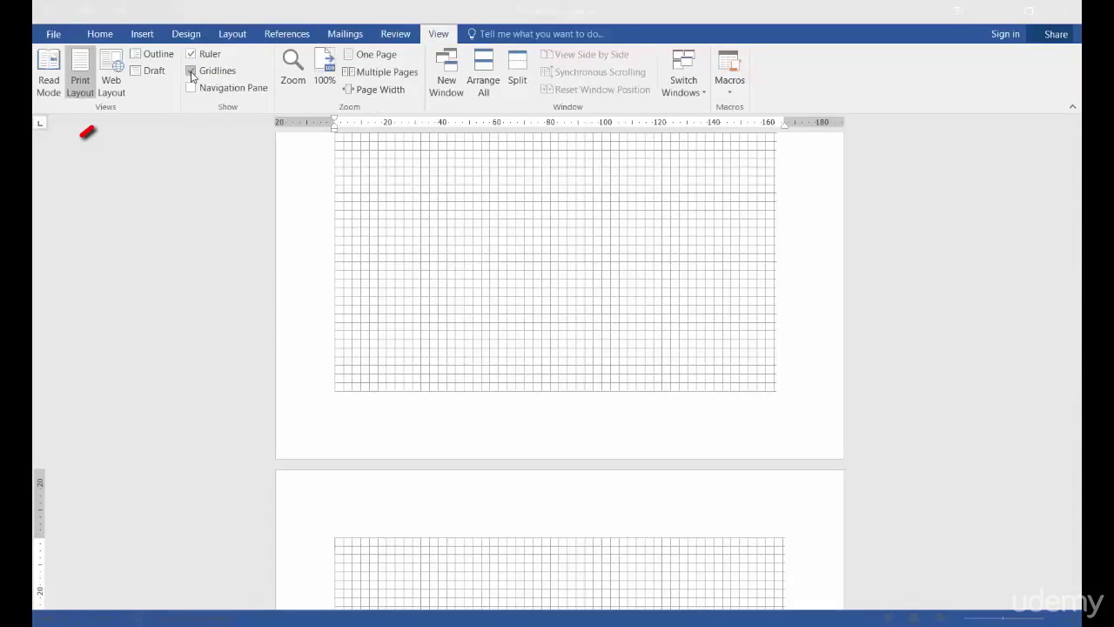
{"action": "left_click", "coordinate": [380, 71]}
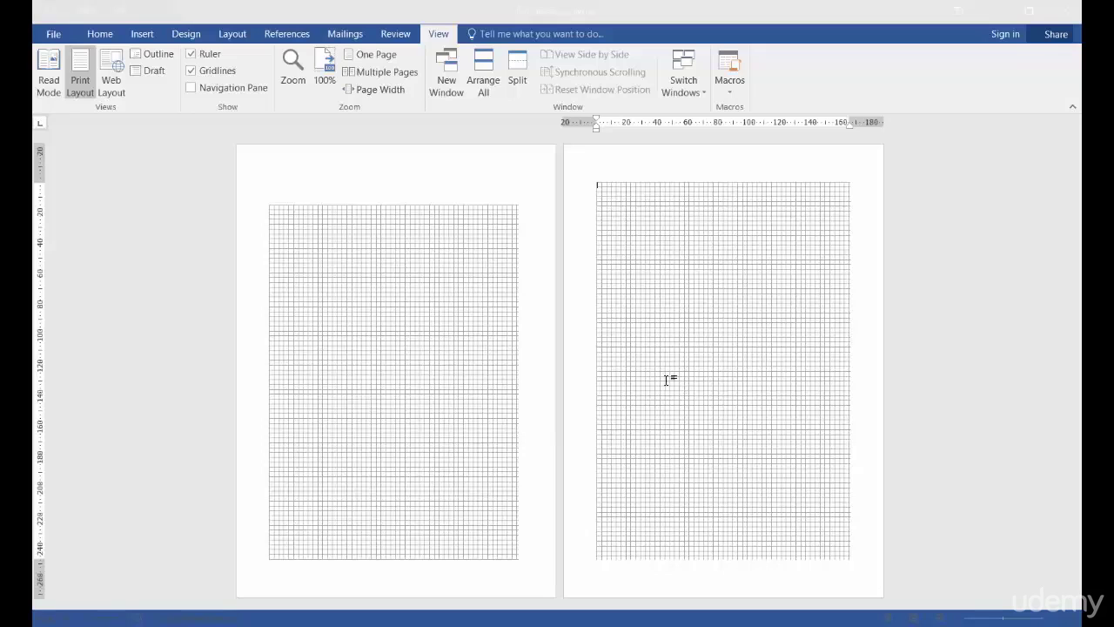
{"action": "left_click", "coordinate": [437, 332]}
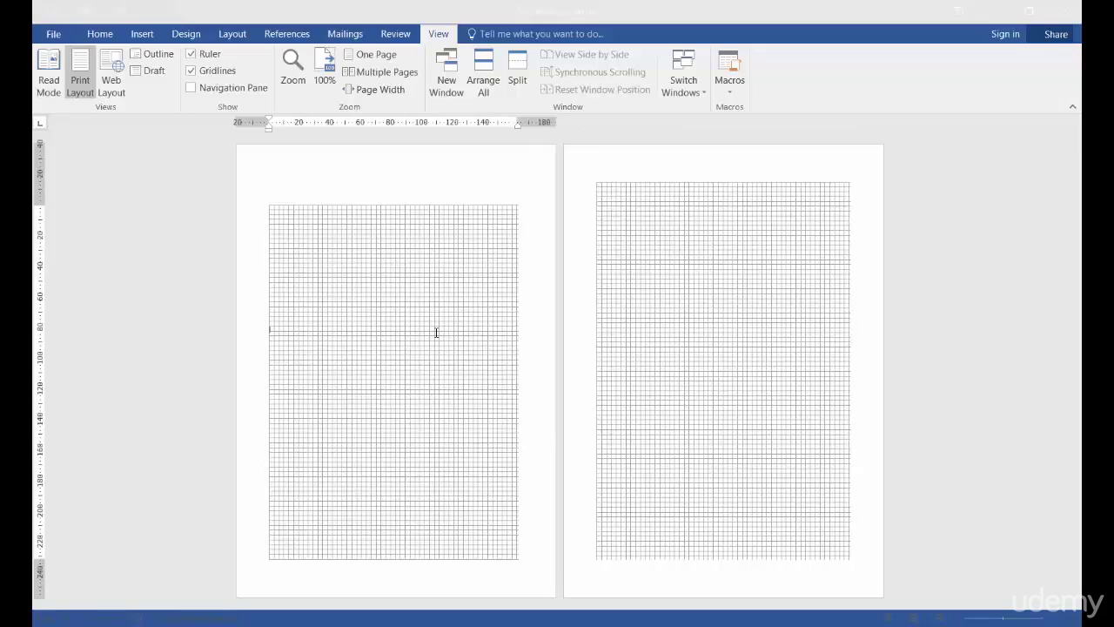